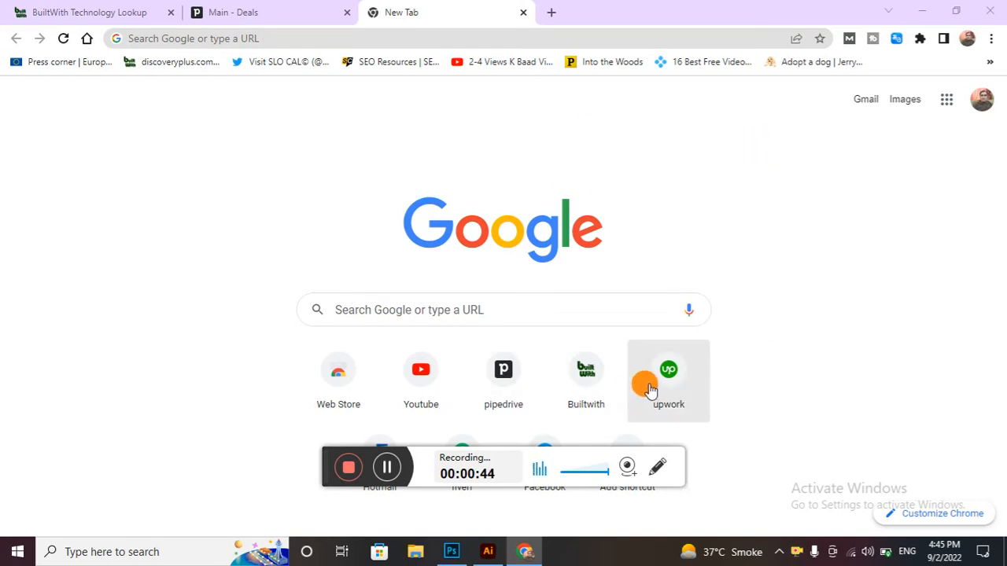
Search Google for fiverr and open the "Fiverr - Freelance Services Marketplace" site from the results.
{"action": "left_click", "coordinate": [498, 40]}
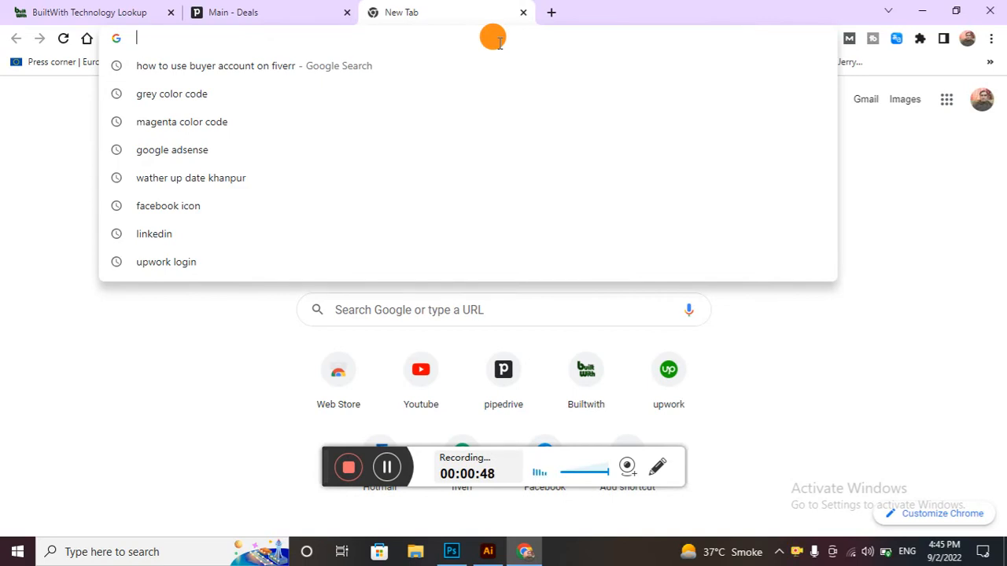
{"action": "type", "text": "fiverr.com"}
{"action": "left_click", "coordinate": [197, 129]}
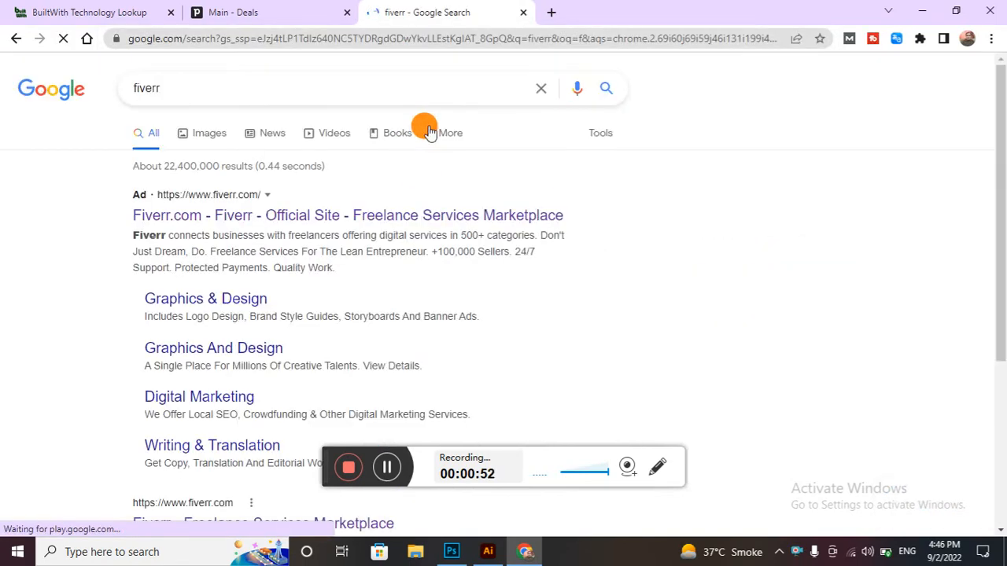
{"action": "scroll", "coordinate": [351, 260], "scroll_direction": "down", "scroll_amount": 5}
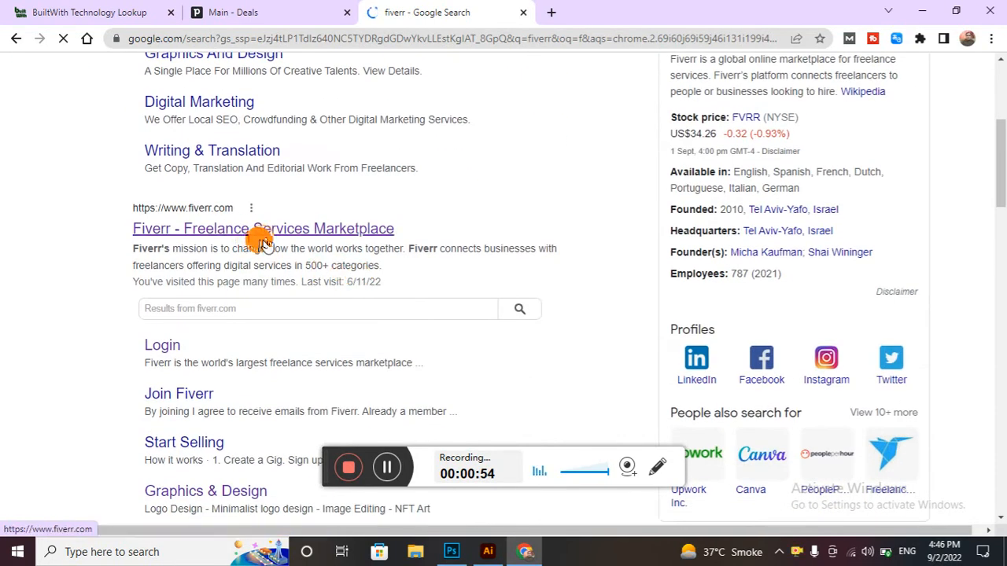
{"action": "left_click", "coordinate": [273, 231]}
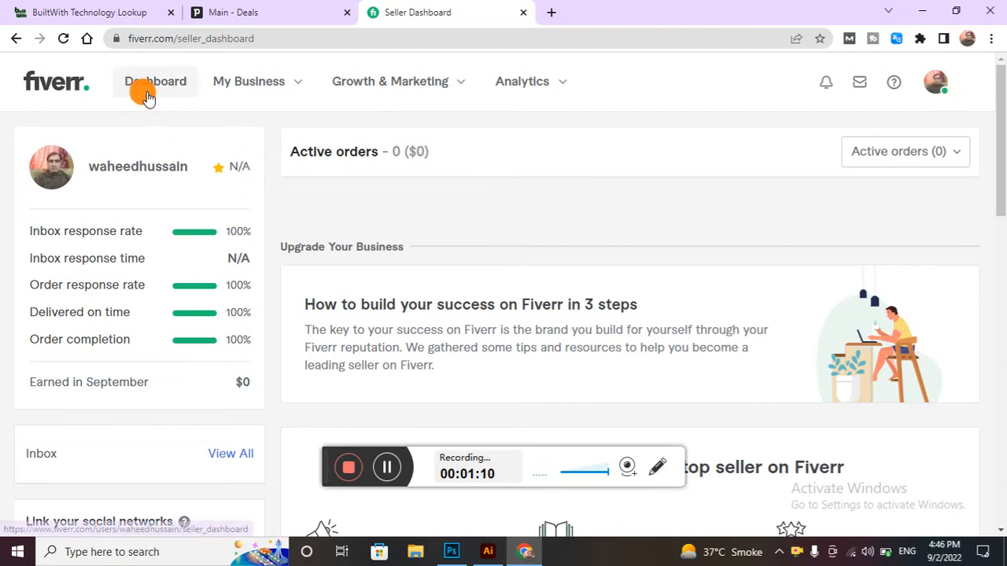
Open the Buyer Requests page of the seller account and review the active requests.
{"action": "left_click", "coordinate": [300, 92]}
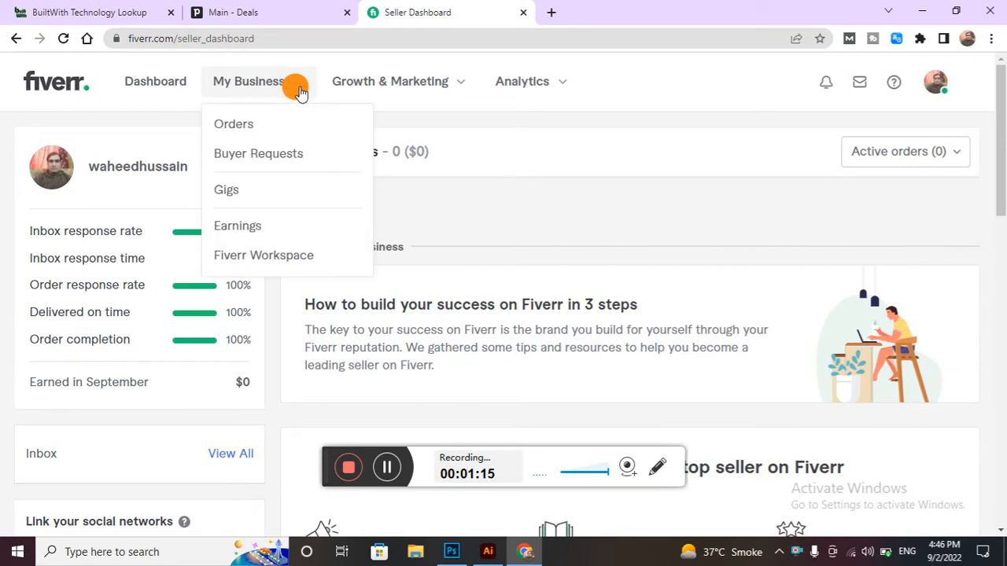
{"action": "left_click", "coordinate": [280, 155]}
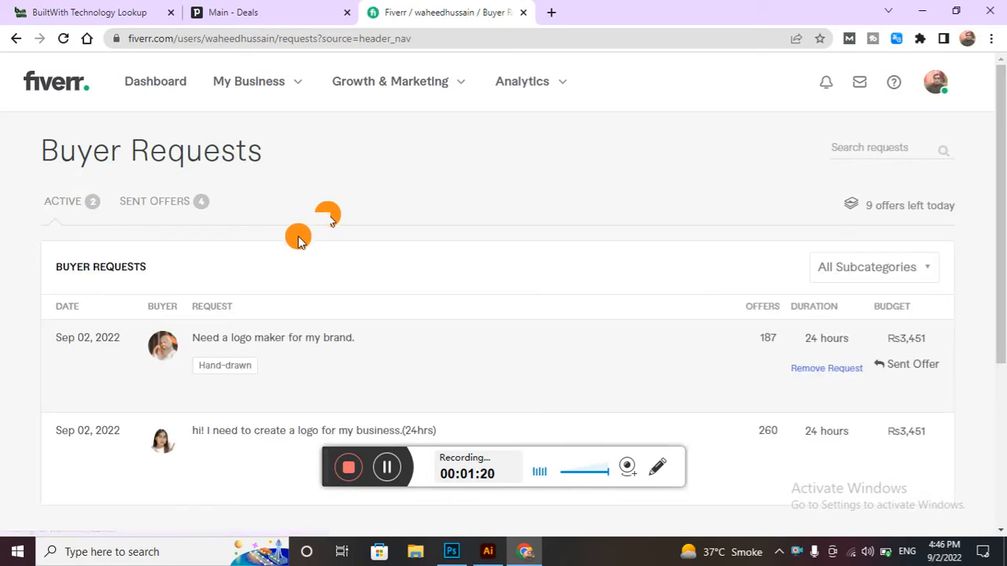
{"action": "scroll", "coordinate": [241, 240], "scroll_direction": "down", "scroll_amount": 2}
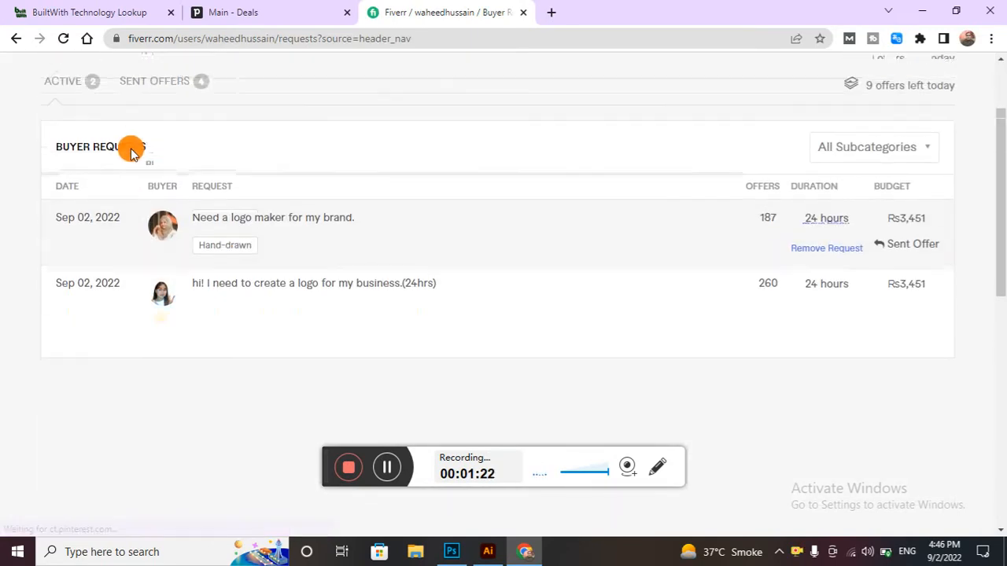
{"action": "scroll", "coordinate": [132, 152], "scroll_direction": "up", "scroll_amount": 1}
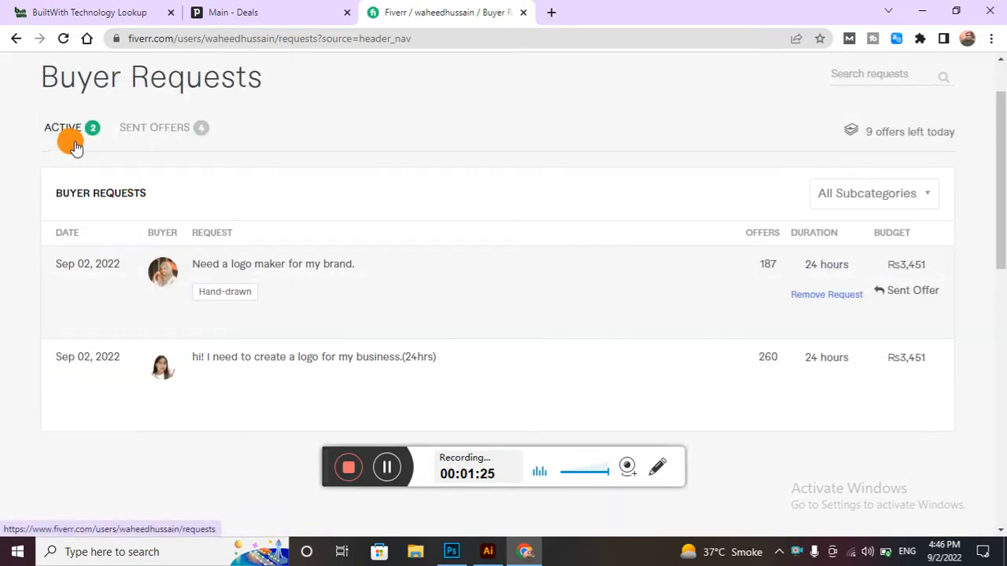
{"action": "left_click", "coordinate": [163, 144]}
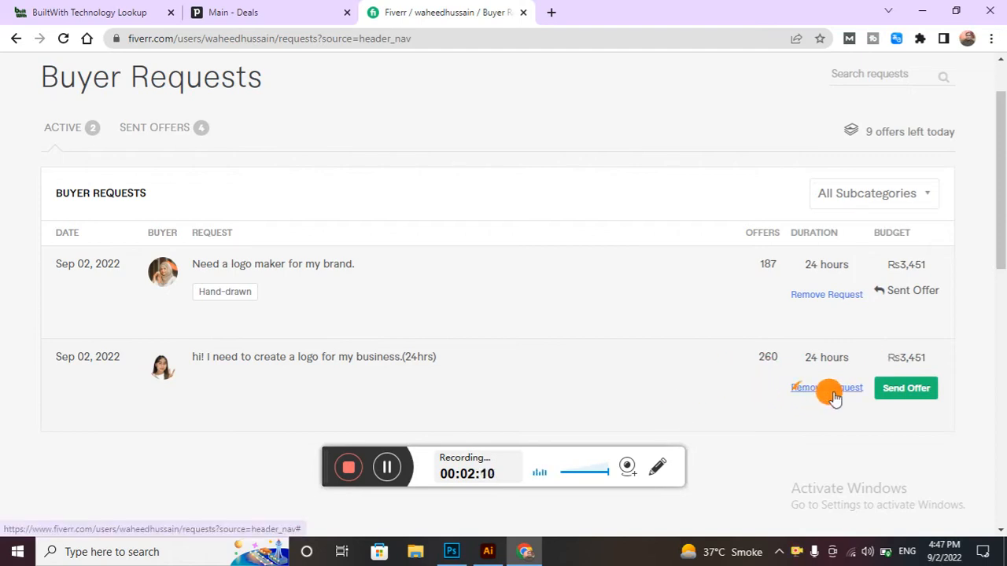
Start an offer for the 24hrs business logo request using the gig "I will design creative logo with all files in 72h".
{"action": "left_click", "coordinate": [901, 388]}
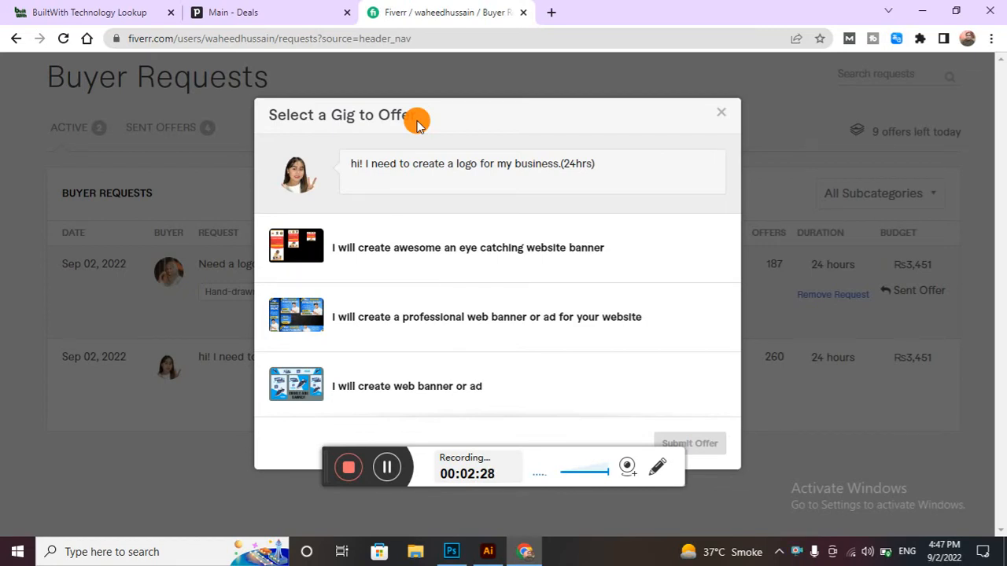
{"action": "scroll", "coordinate": [429, 250], "scroll_direction": "down", "scroll_amount": 1}
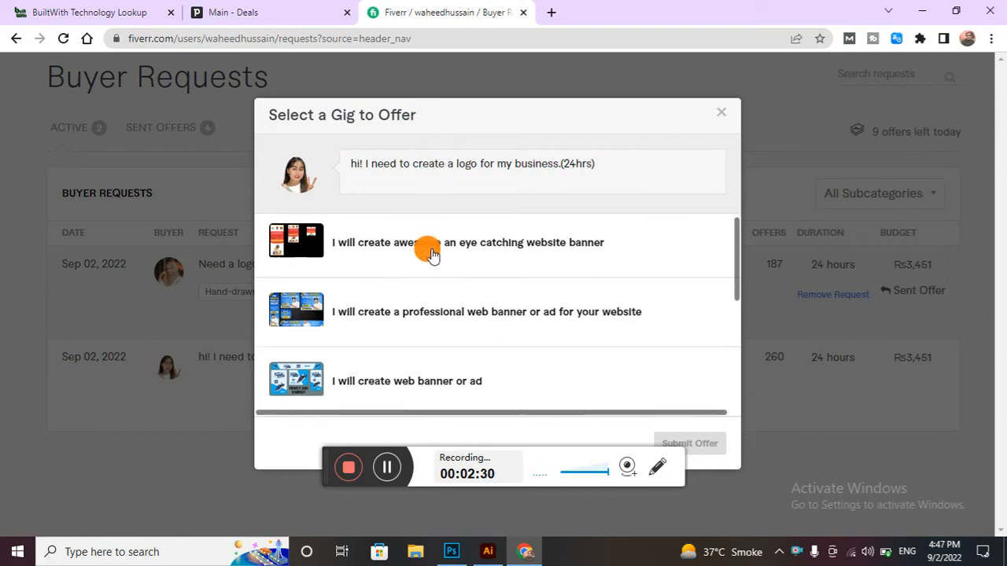
{"action": "scroll", "coordinate": [428, 252], "scroll_direction": "down", "scroll_amount": 2}
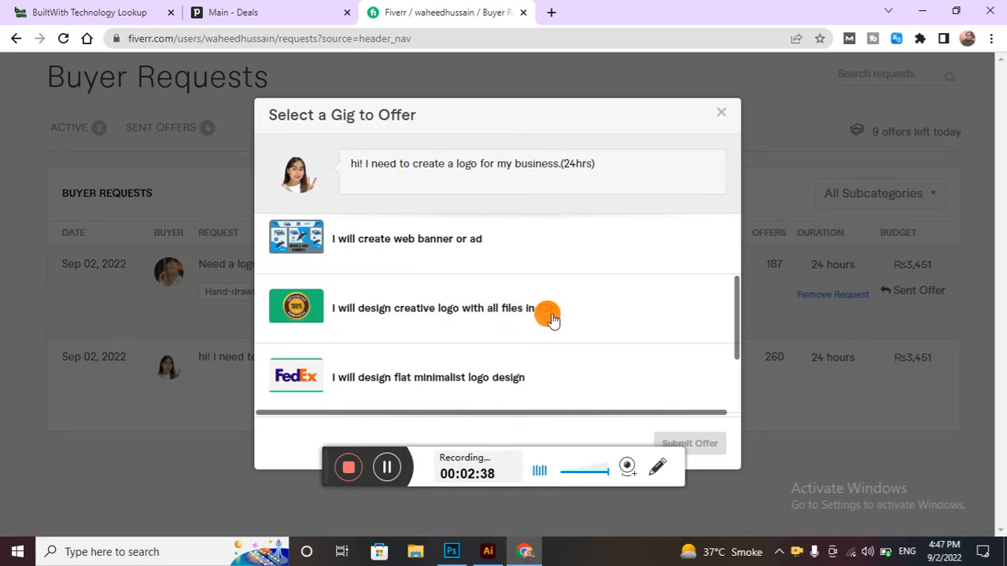
{"action": "left_click", "coordinate": [442, 308]}
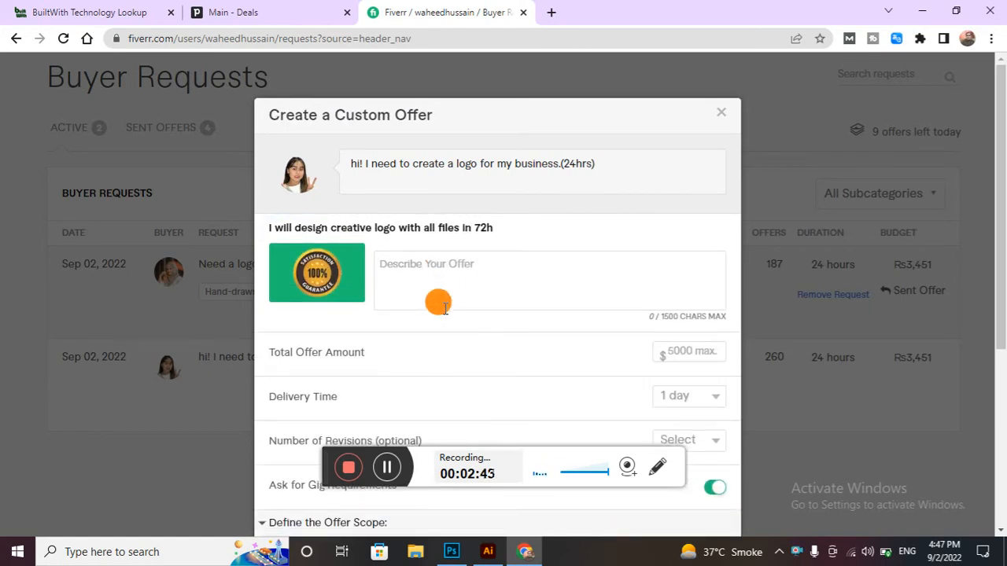
Begin the custom offer description with the greeting "hello hiring manager".
{"action": "left_click", "coordinate": [488, 293]}
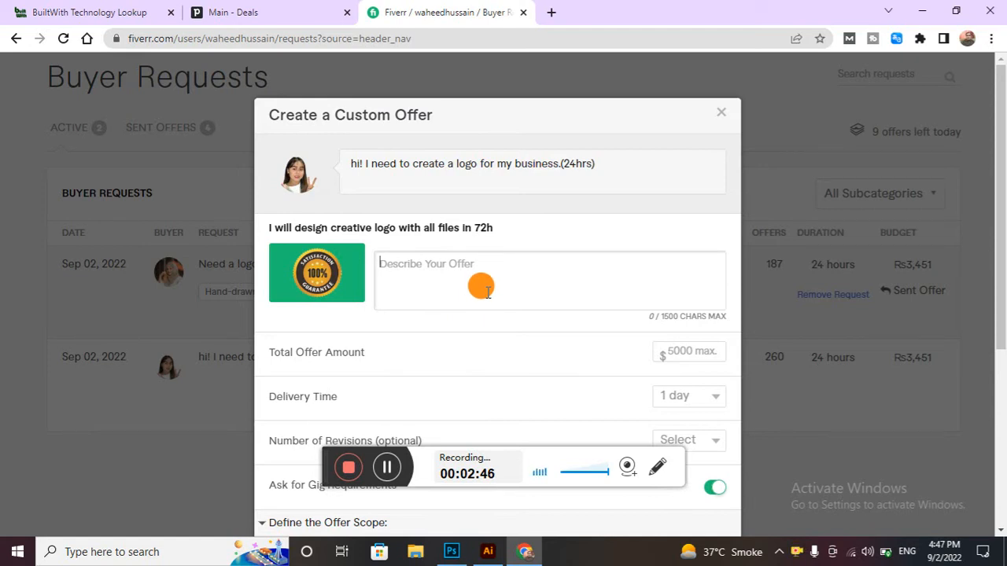
{"action": "left_click", "coordinate": [480, 331]}
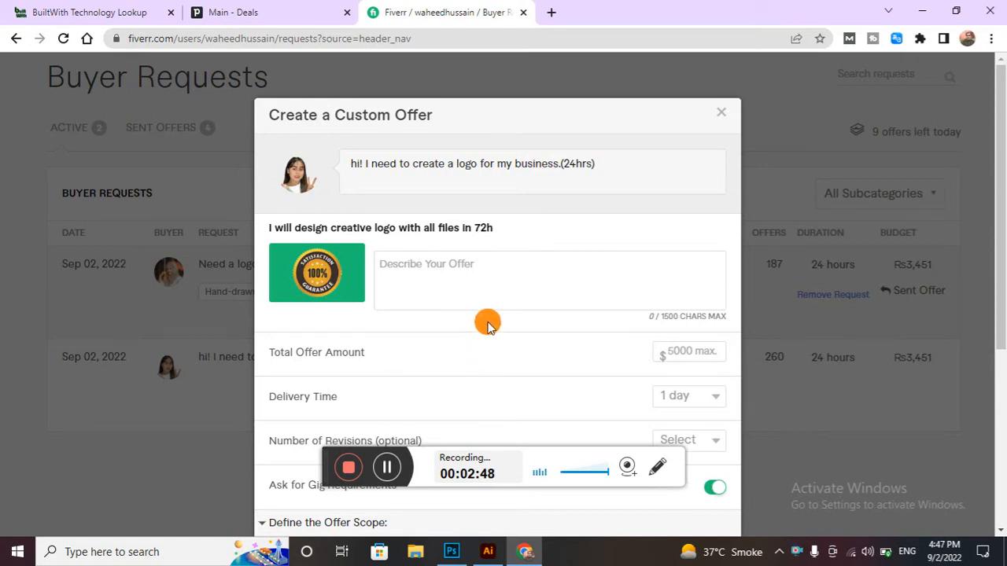
{"action": "left_click", "coordinate": [496, 285]}
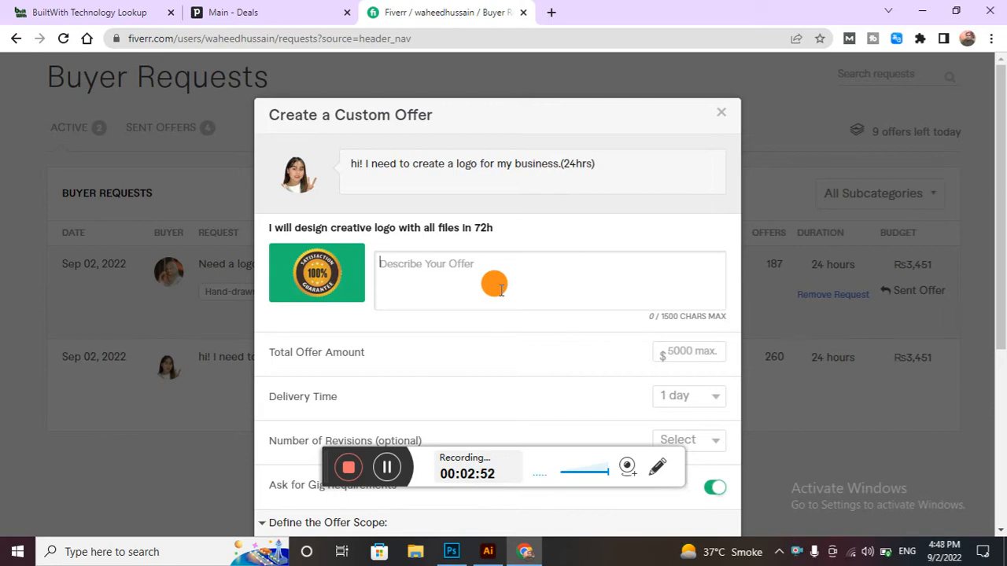
{"action": "type", "text": "hello"}
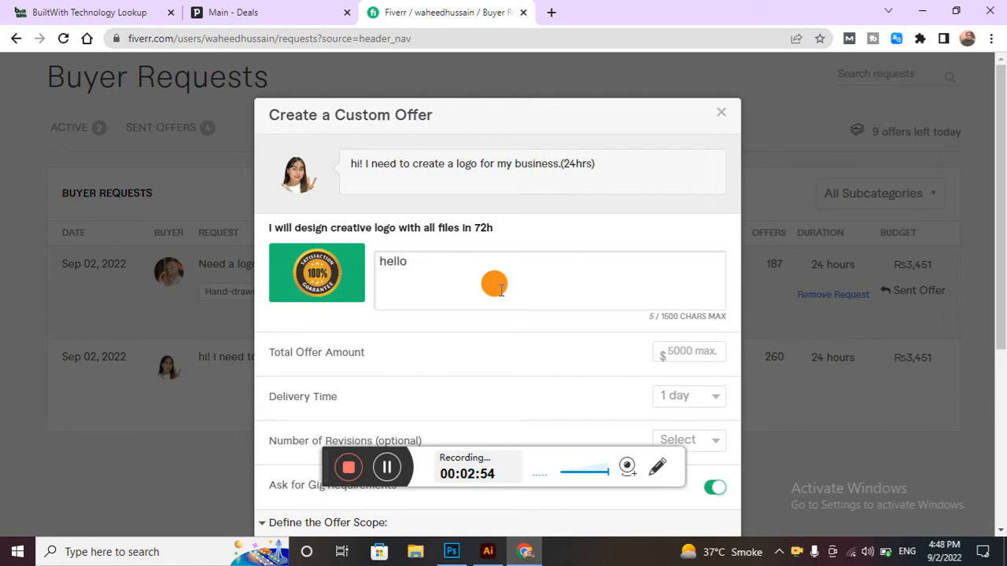
{"action": "type", "text": " i"}
{"action": "type", "text": "hir"}
{"action": "type", "text": "ing ma"}
{"action": "type", "text": "nager"}
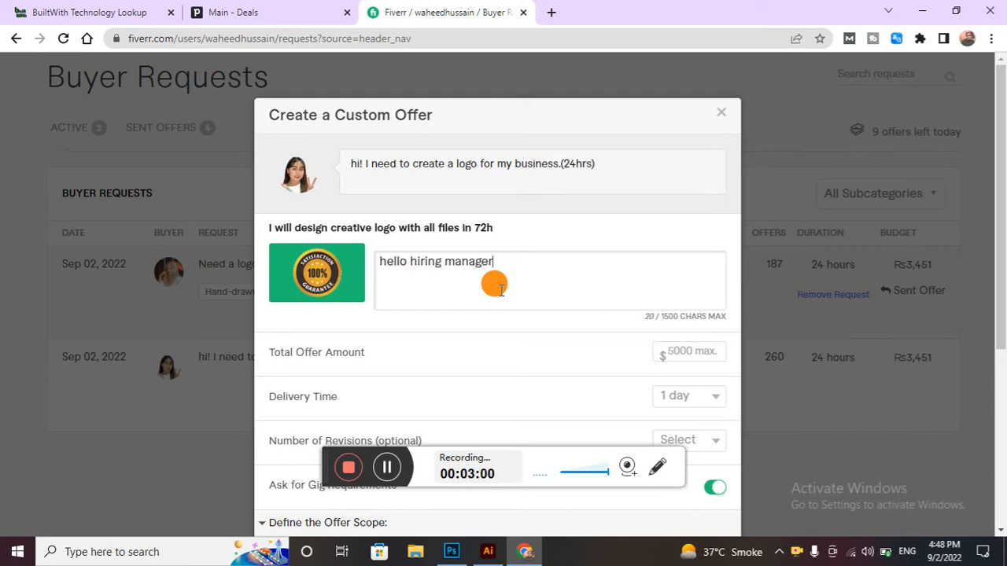
Continue the offer description after the greeting with "i can create a logo".
{"action": "type", "text": " i am"}
{"action": "key", "text": "BackSpace"}
{"action": "key", "text": "BackSpace"}
{"action": "type", "text": "can creat"}
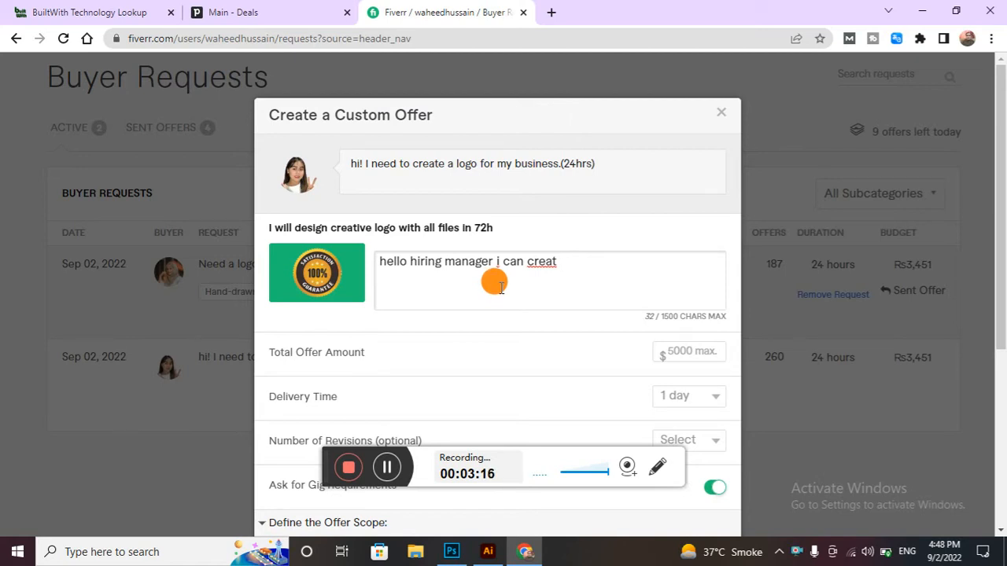
{"action": "type", "text": "e a logo"}
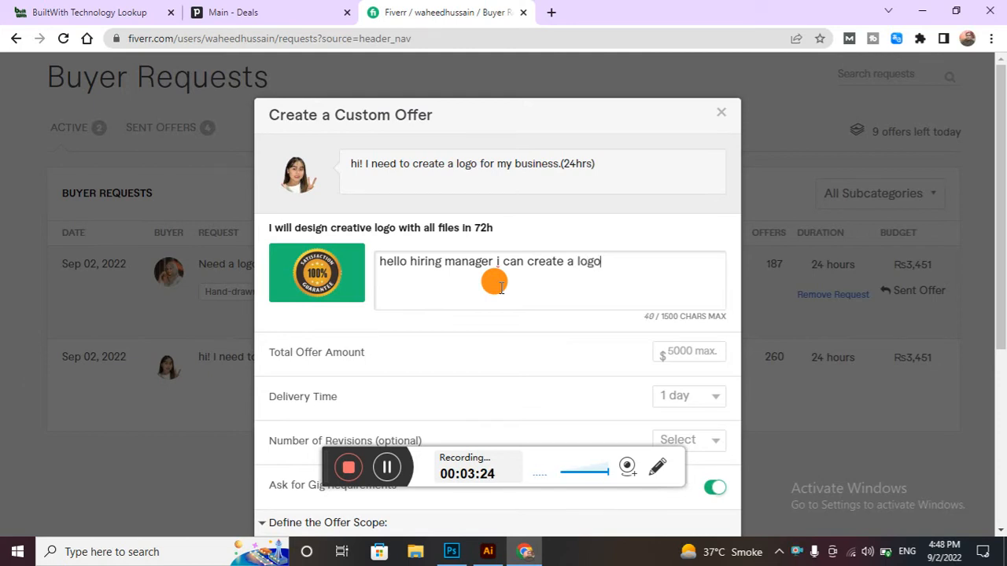
Complete the description's opening sentence with "for your business into 24hrs".
{"action": "type", "text": " for you"}
{"action": "key", "text": "BackSpace"}
{"action": "type", "text": "r"}
{"action": "type", "text": "busi"}
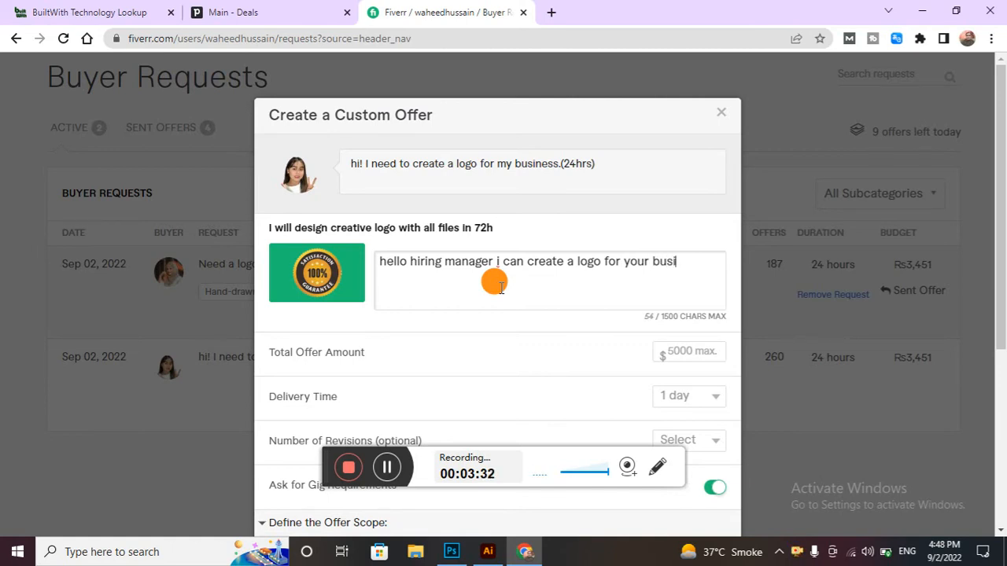
{"action": "type", "text": "ness into"}
{"action": "type", "text": "hrs"}
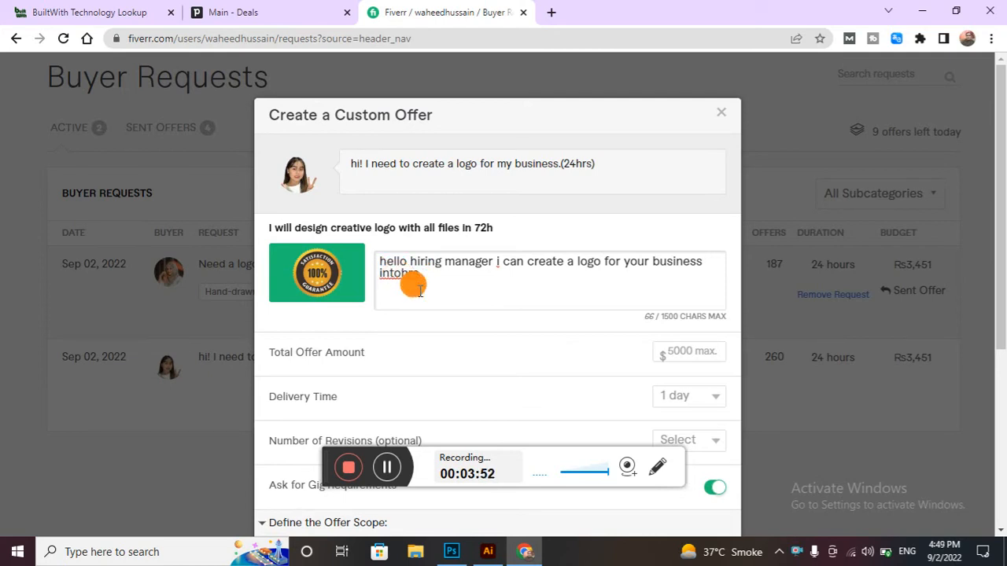
{"action": "left_click", "coordinate": [403, 275]}
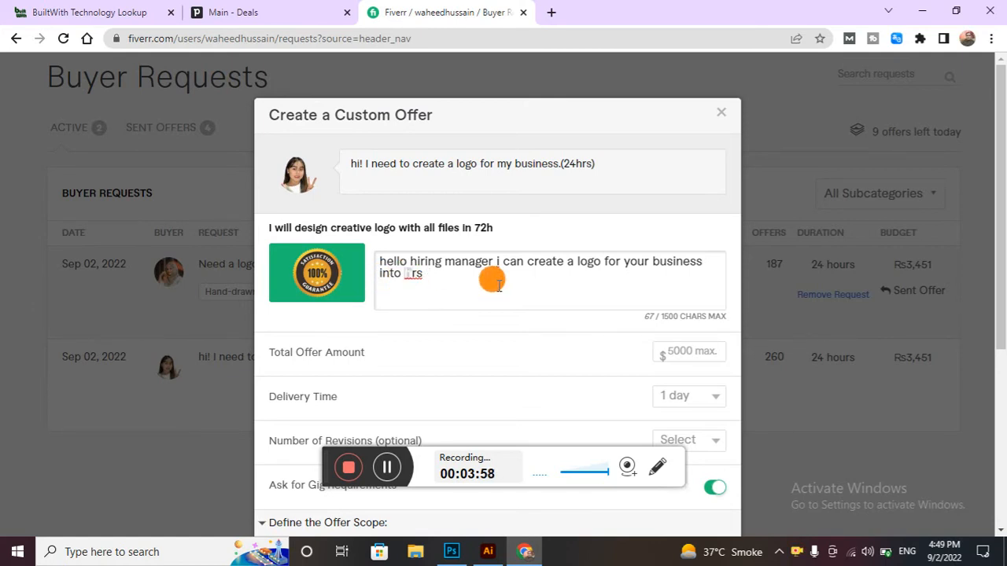
{"action": "left_click", "coordinate": [405, 274]}
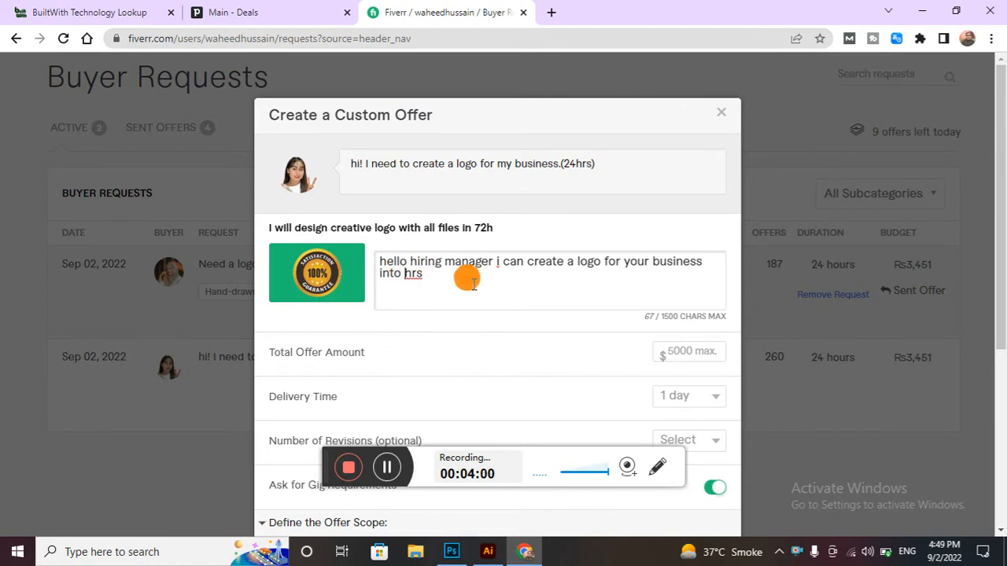
{"action": "type", "text": "24"}
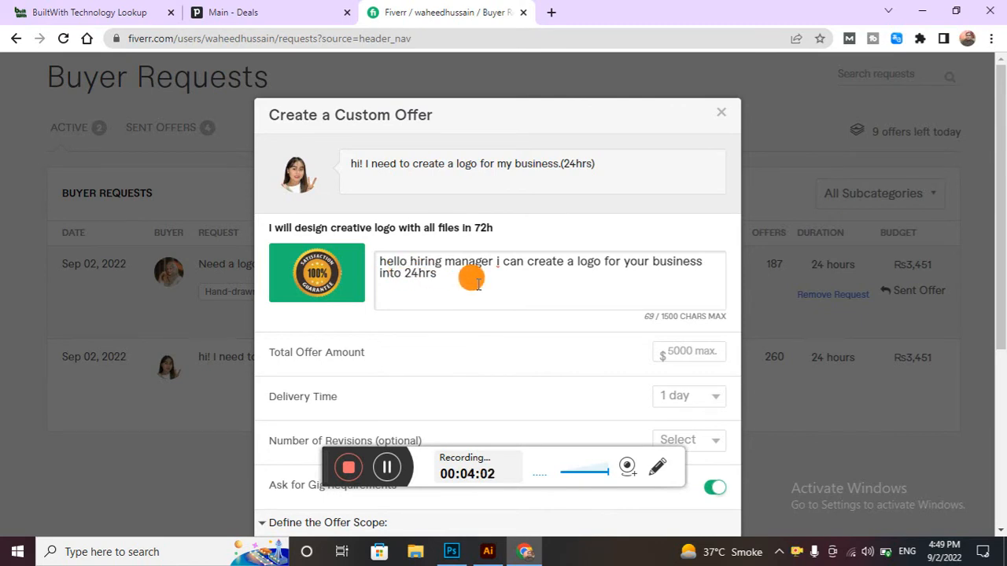
End the opening sentence with a period and add "please see to my logo samples" to the offer description.
{"action": "left_click", "coordinate": [476, 284]}
{"action": "type", "text": ". pe"}
{"action": "key", "text": "BackSpace"}
{"action": "type", "text": "lease"}
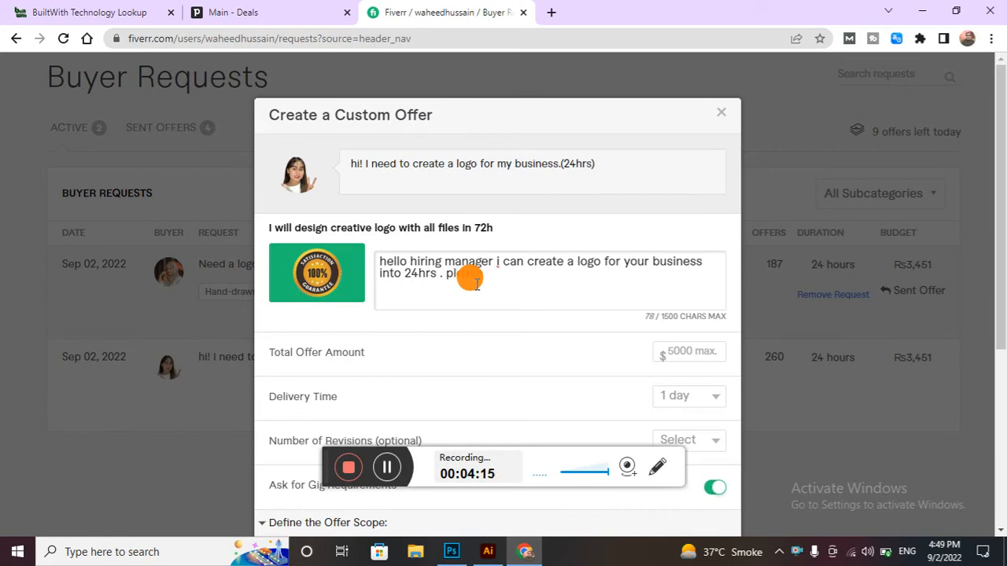
{"action": "type", "text": " see to my logo s"}
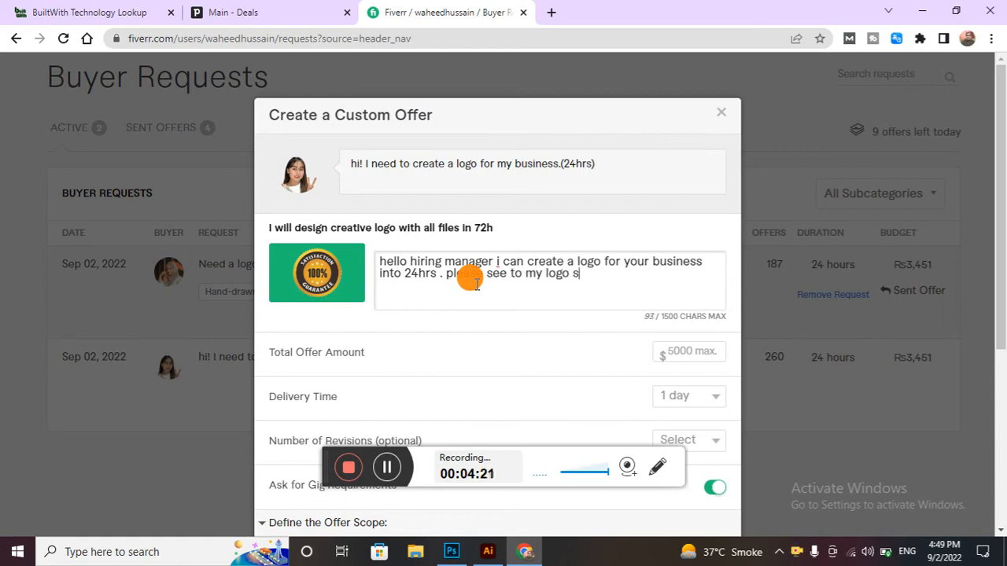
{"action": "type", "text": "amples "}
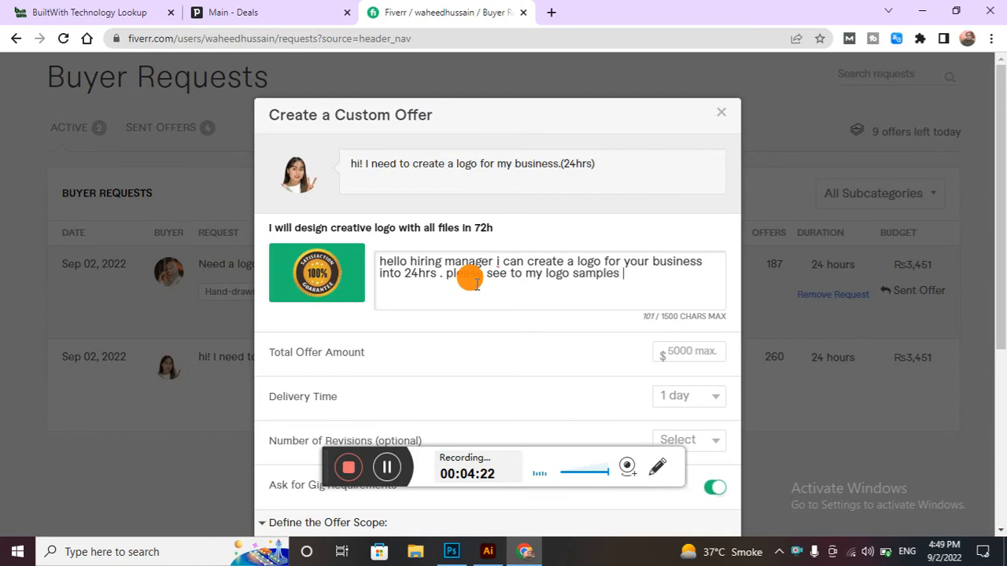
Extend the offer description with "and if you want the more logo samples".
{"action": "type", "text": "and if yu"}
{"action": "key", "text": "BackSpace"}
{"action": "key", "text": "BackSpace"}
{"action": "type", "text": "you want the"}
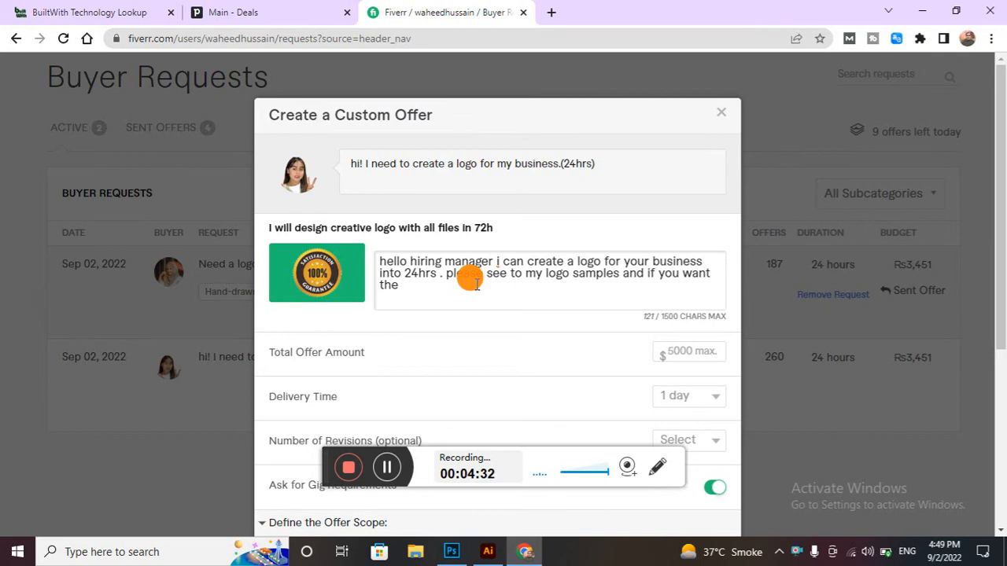
{"action": "type", "text": " more log o samples "}
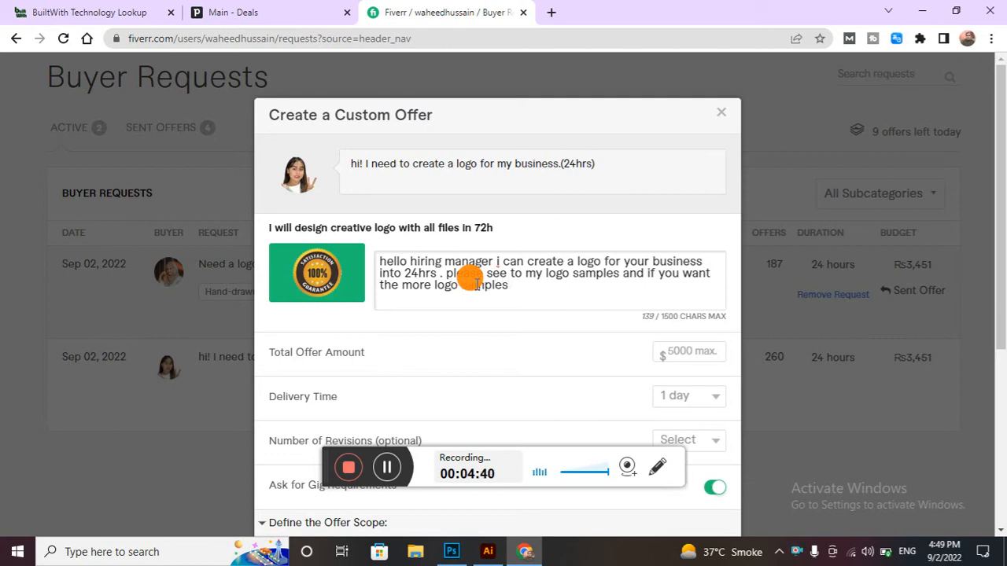
Finish the offer description with "please tell me for the new samples .".
{"action": "type", "text": " please temm"}
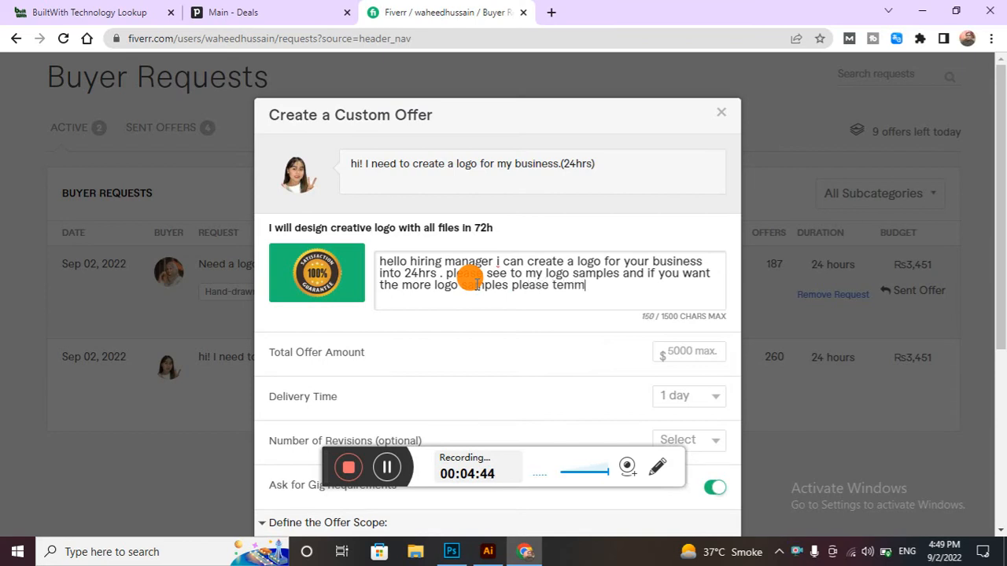
{"action": "key", "text": "BackSpace"}
{"action": "key", "text": "BackSpace"}
{"action": "type", "text": "ll me for th"}
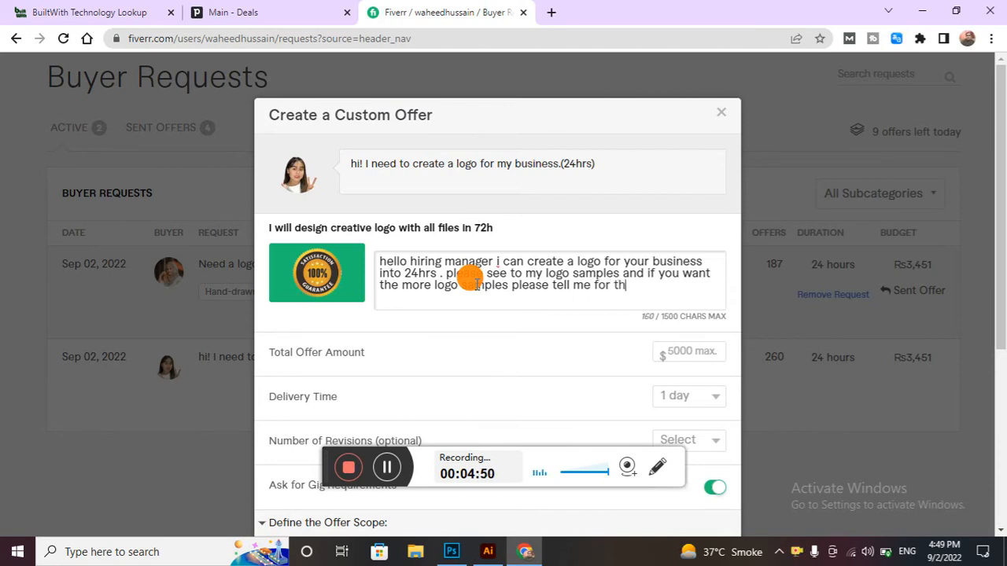
{"action": "type", "text": "e new sampl"}
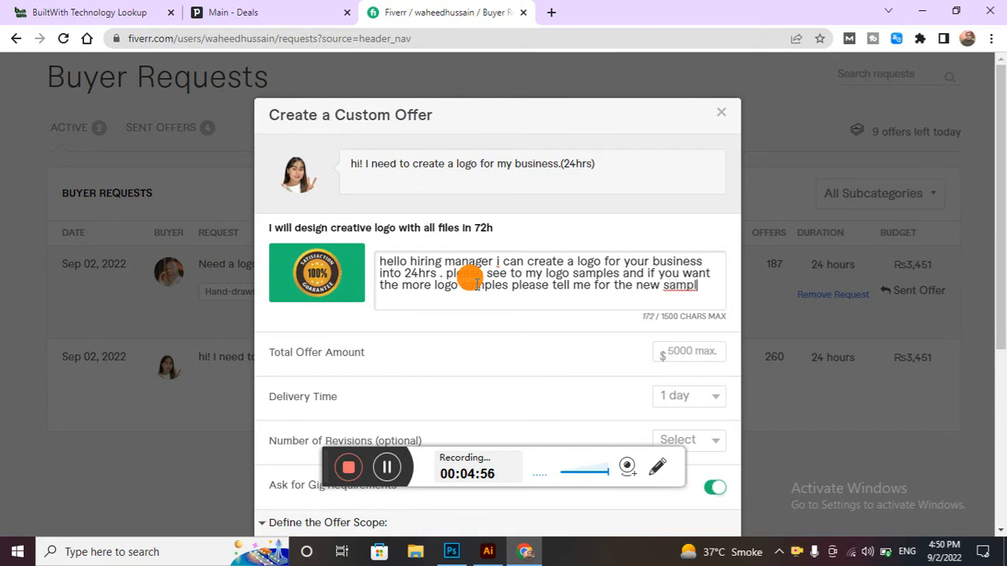
{"action": "type", "text": "es ."}
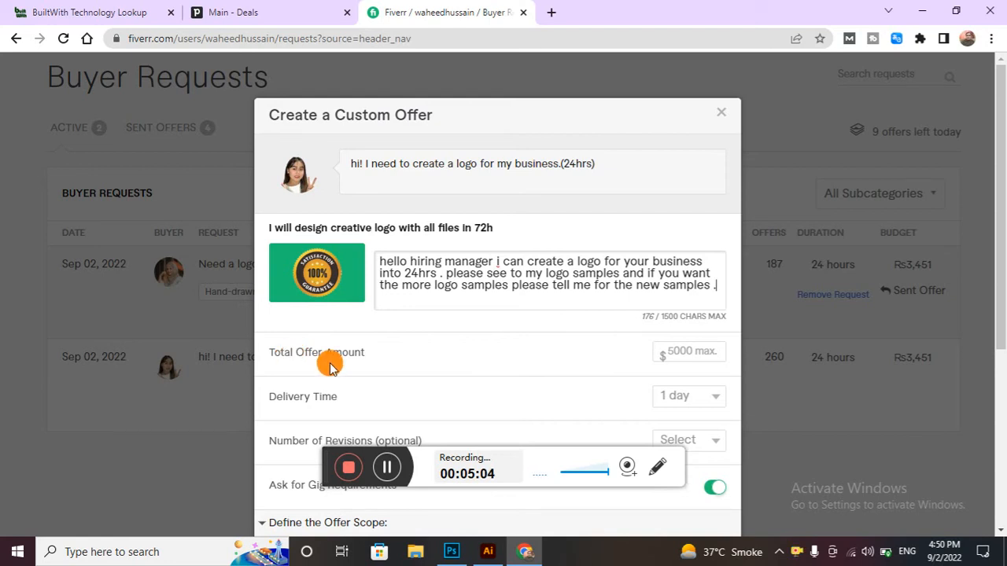
Set the total offer amount to $5 and the number of revisions to unlimited.
{"action": "left_click", "coordinate": [675, 352]}
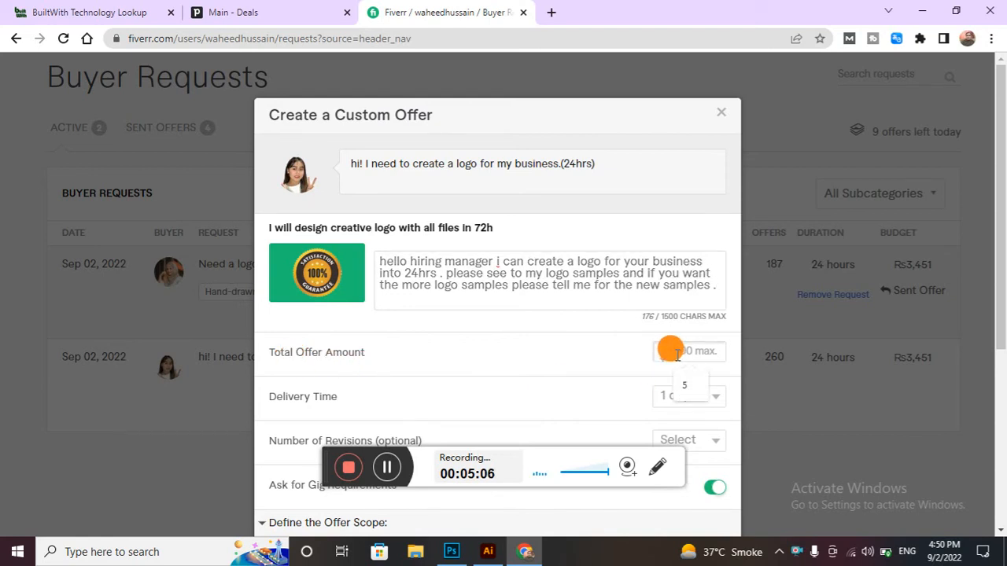
{"action": "type", "text": "5"}
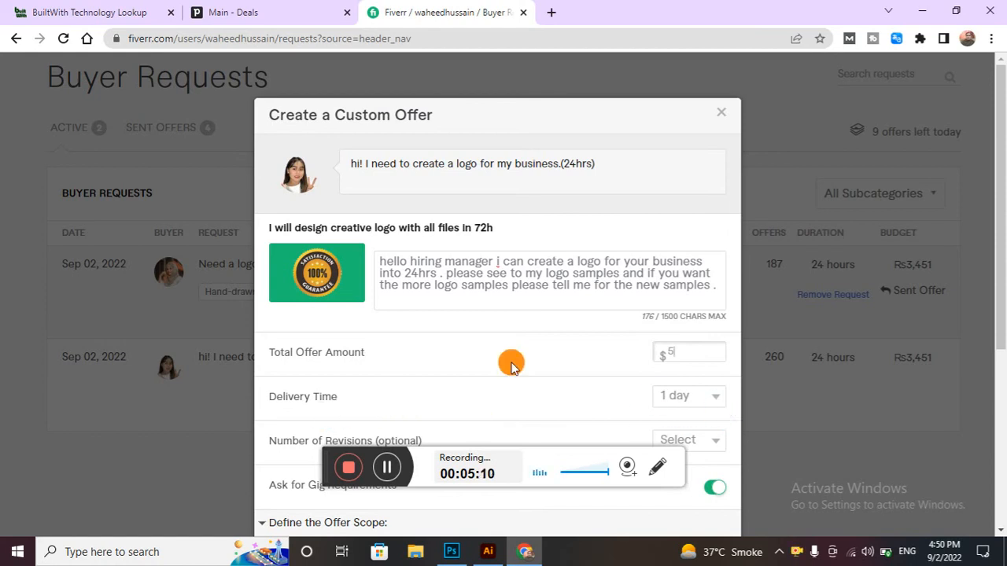
{"action": "scroll", "coordinate": [513, 362], "scroll_direction": "down", "scroll_amount": 2}
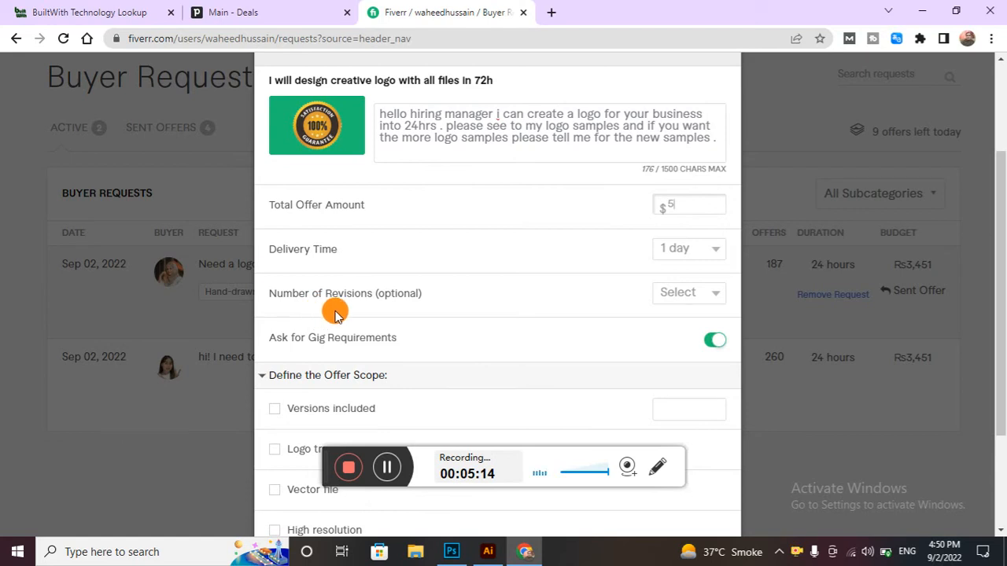
{"action": "left_click", "coordinate": [709, 293]}
{"action": "scroll", "coordinate": [691, 272], "scroll_direction": "down", "scroll_amount": 1}
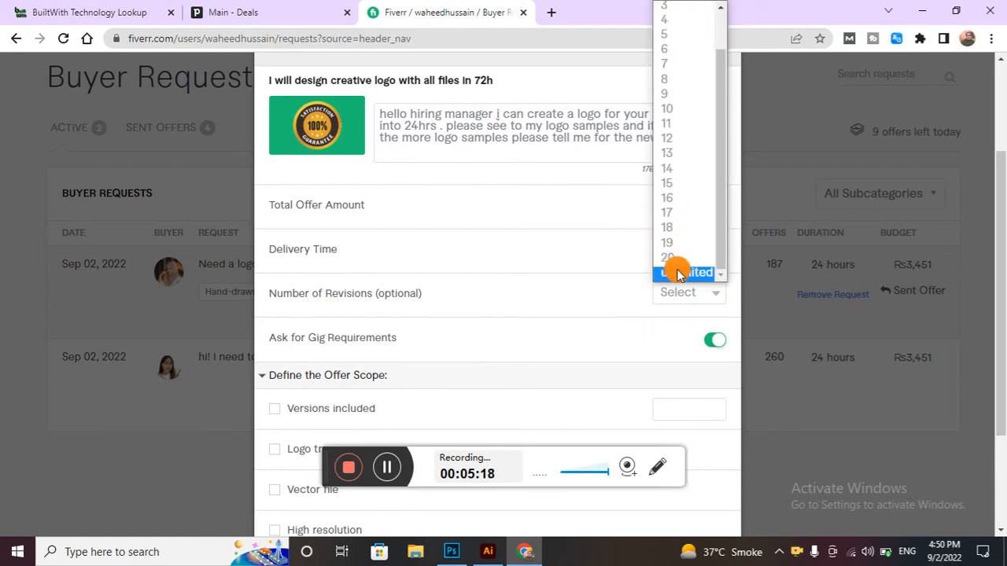
{"action": "left_click", "coordinate": [680, 271]}
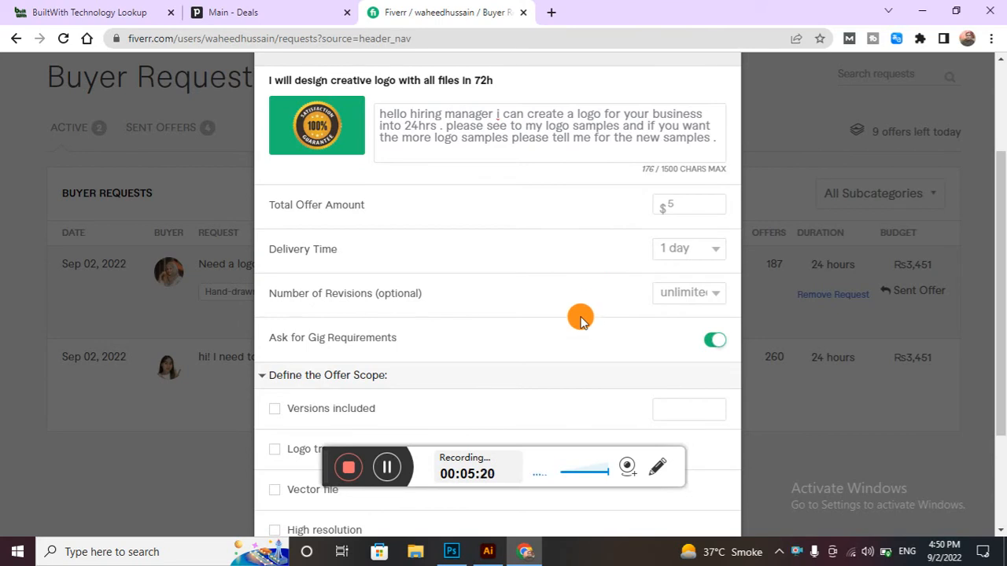
Include versions, logo transparency, vector file, high resolution and stationery designs in the offer scope.
{"action": "scroll", "coordinate": [580, 321], "scroll_direction": "down", "scroll_amount": 2}
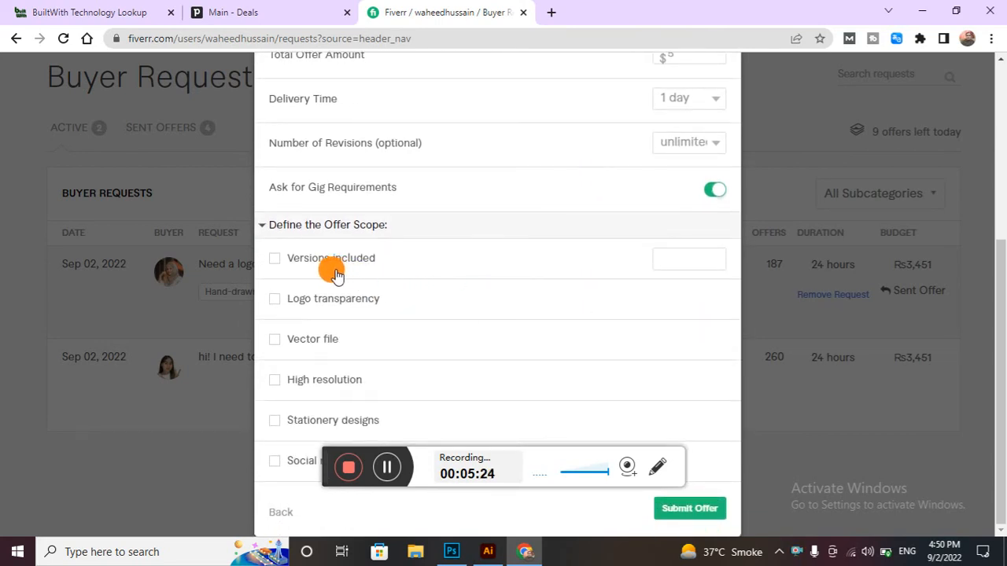
{"action": "left_click", "coordinate": [275, 260]}
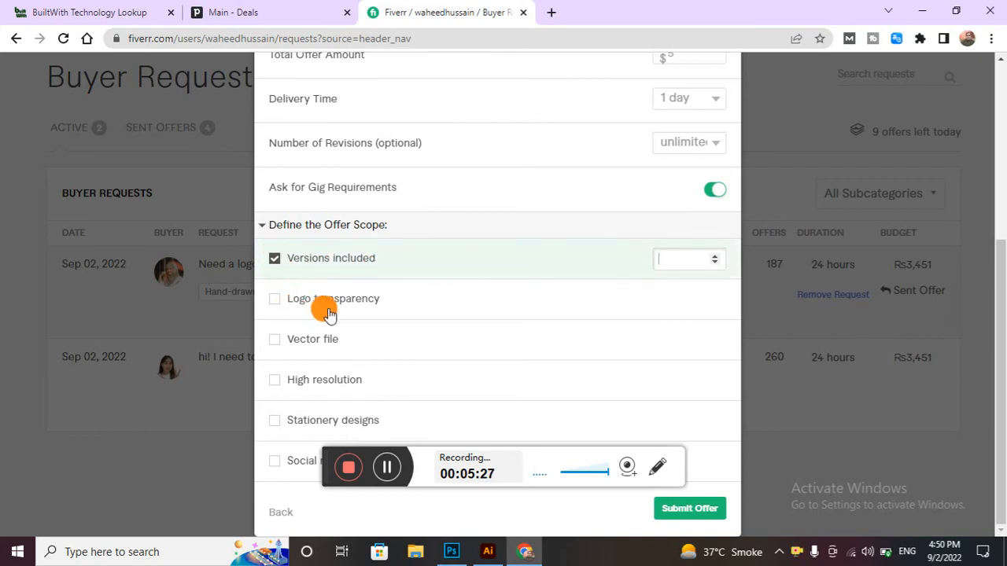
{"action": "left_click", "coordinate": [274, 300]}
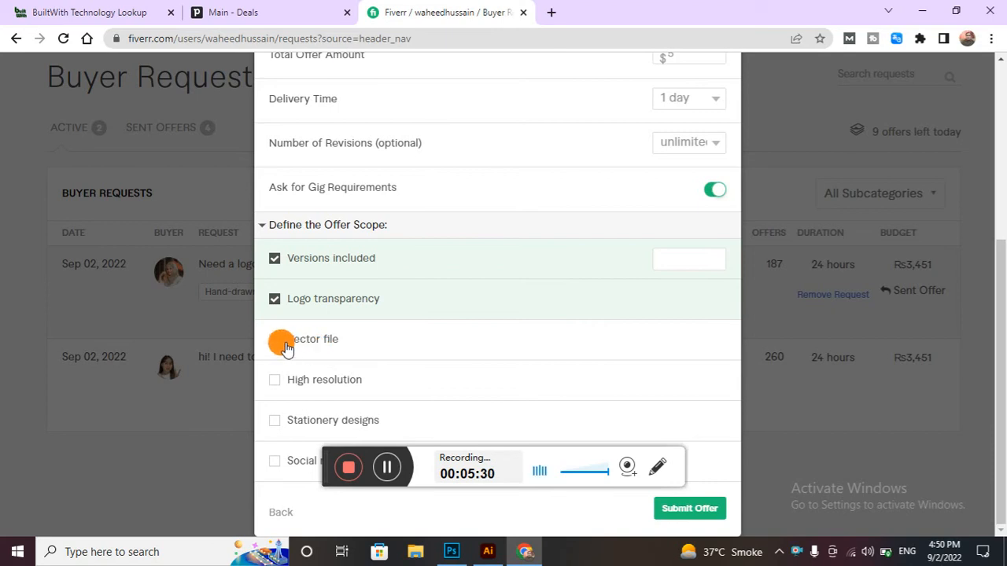
{"action": "left_click", "coordinate": [275, 339]}
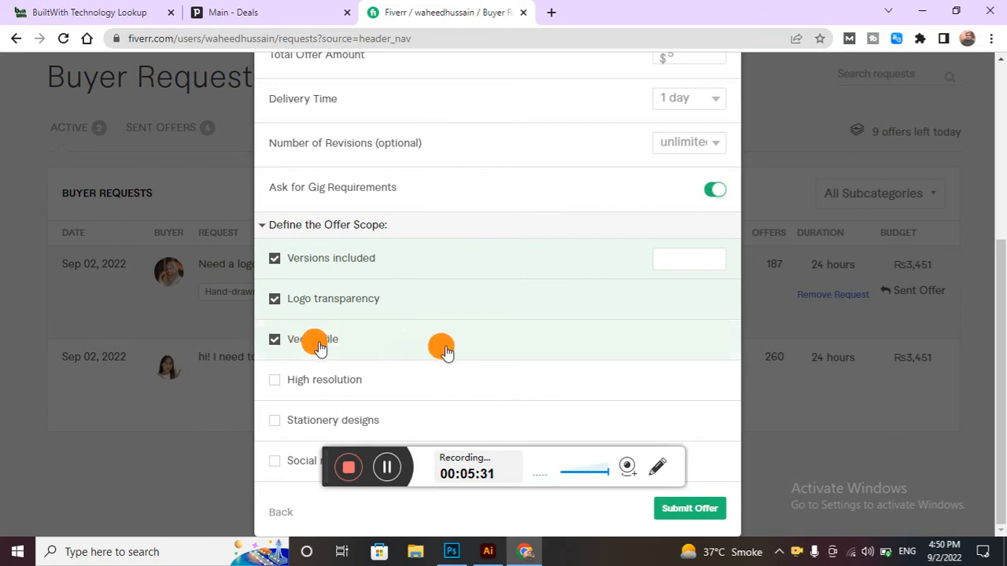
{"action": "left_click", "coordinate": [274, 381]}
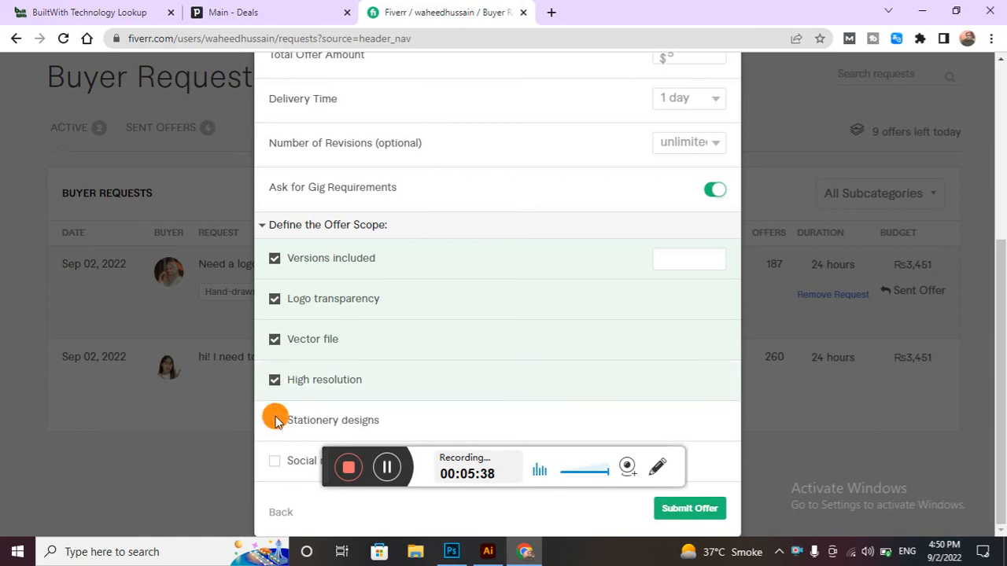
{"action": "left_click", "coordinate": [273, 422]}
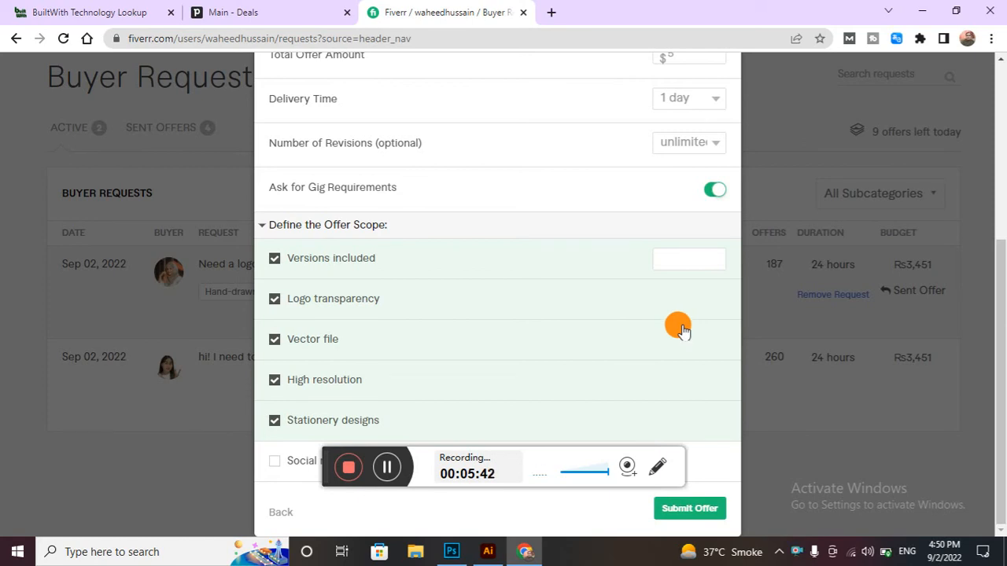
Submit the custom offer and reload the buyer requests page.
{"action": "left_click", "coordinate": [699, 508]}
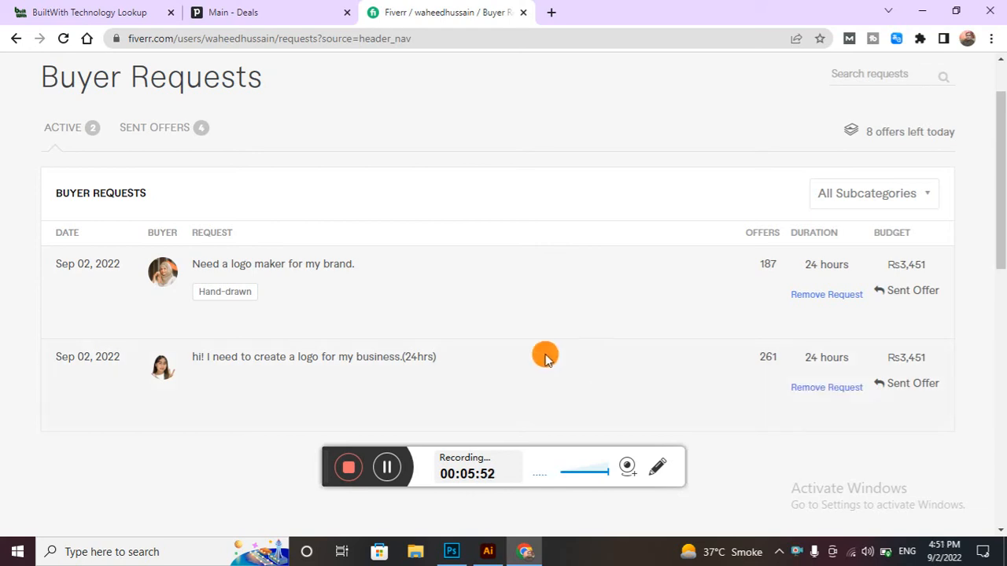
{"action": "left_click", "coordinate": [63, 39]}
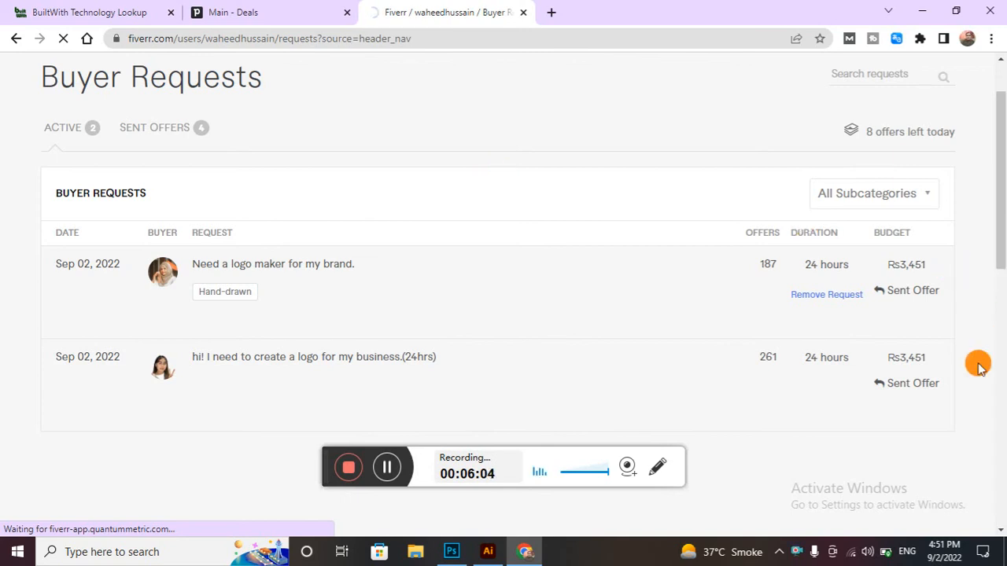
{"action": "mouse_move", "coordinate": [910, 394]}
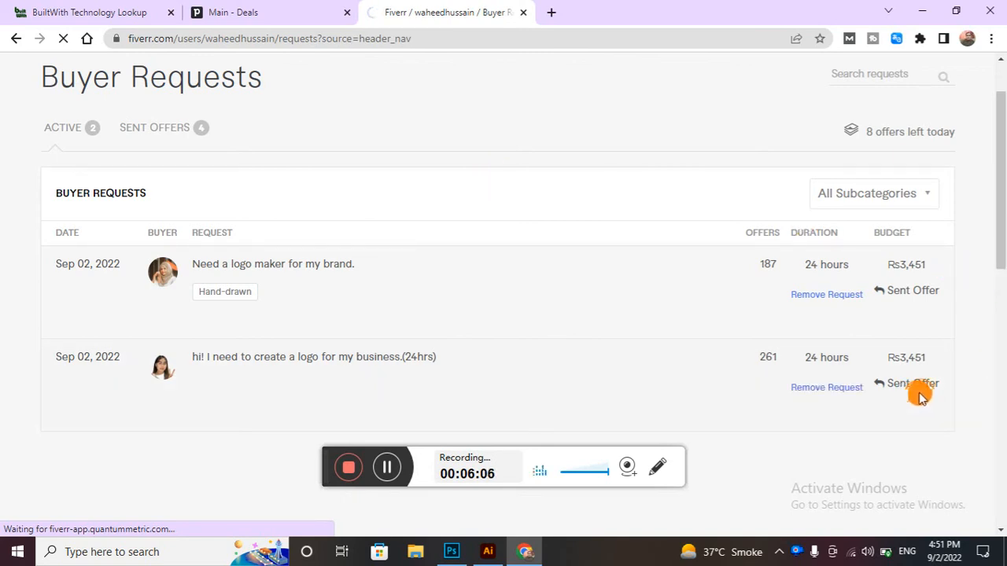